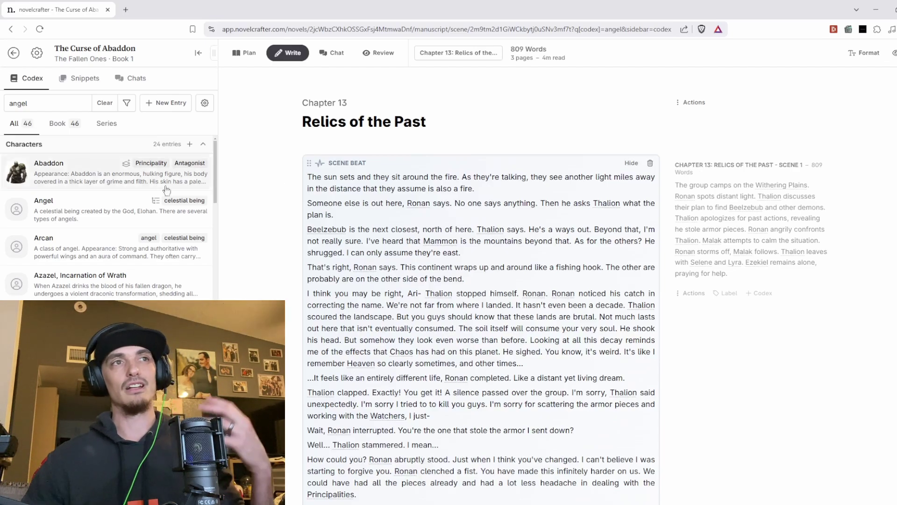
Review the scene beat and the prose below it in Chapter 13: Relics of the Past.
{"action": "scroll", "coordinate": [298, 255], "scroll_direction": "down", "scroll_amount": 2}
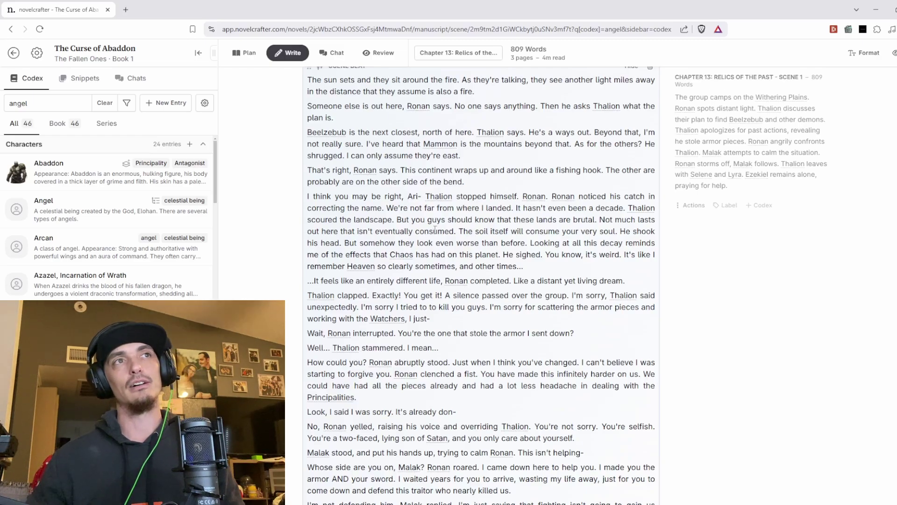
{"action": "scroll", "coordinate": [446, 206], "scroll_direction": "up", "scroll_amount": 2}
{"action": "scroll", "coordinate": [445, 206], "scroll_direction": "down", "scroll_amount": 10}
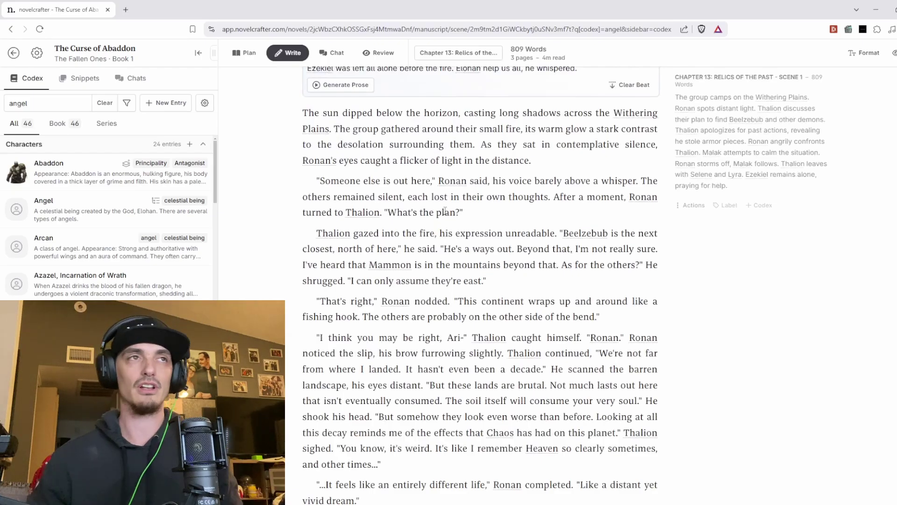
{"action": "scroll", "coordinate": [446, 208], "scroll_direction": "up", "scroll_amount": 4}
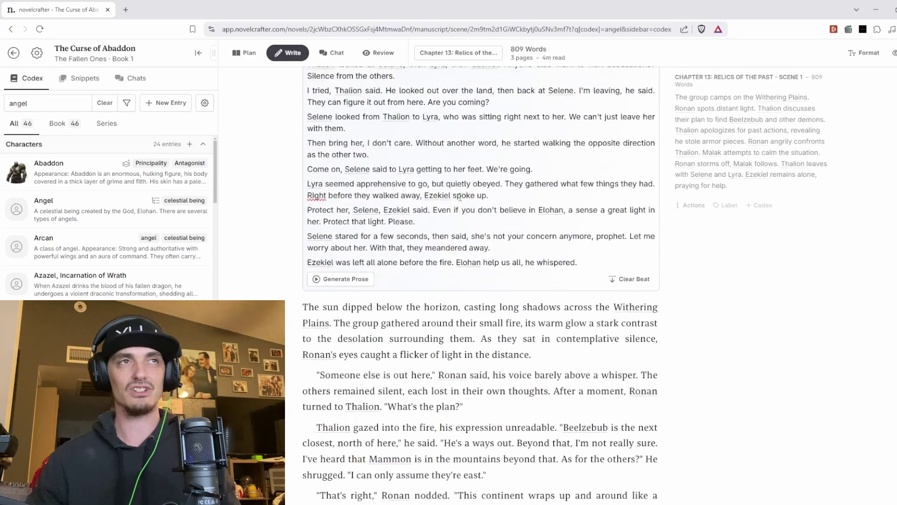
{"action": "scroll", "coordinate": [460, 197], "scroll_direction": "up", "scroll_amount": 3}
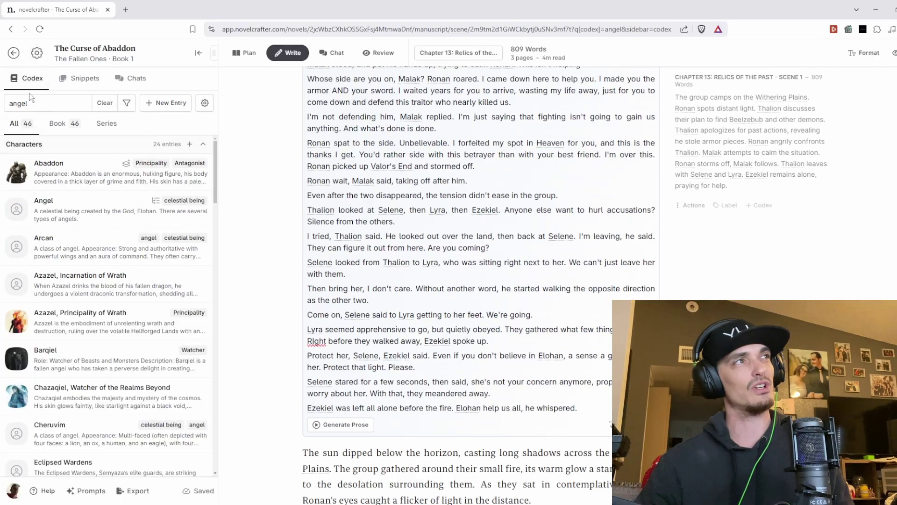
Clear the "angel" codex search and find the Prose Style Guide and Story Genre entries in the Others category.
{"action": "left_click", "coordinate": [105, 103]}
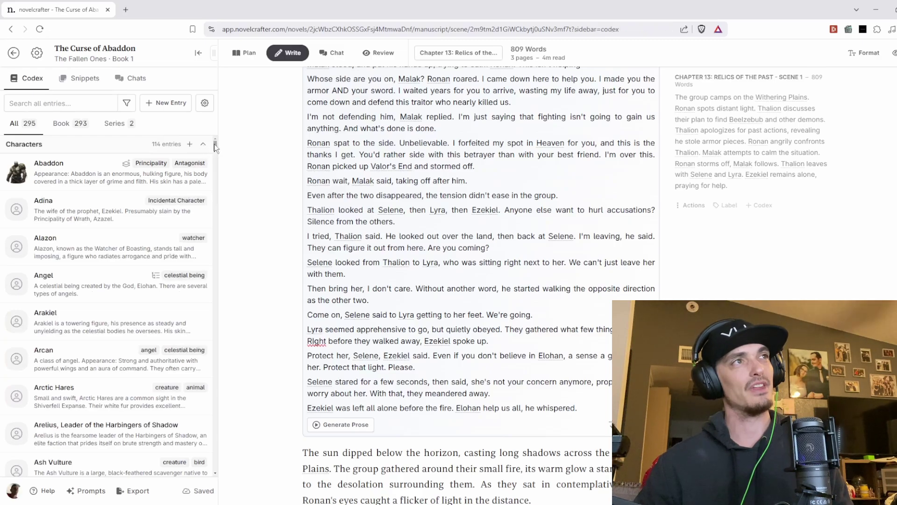
{"action": "scroll", "coordinate": [216, 146], "scroll_direction": "down", "scroll_amount": 5}
{"action": "scroll", "coordinate": [112, 280], "scroll_direction": "down", "scroll_amount": 20}
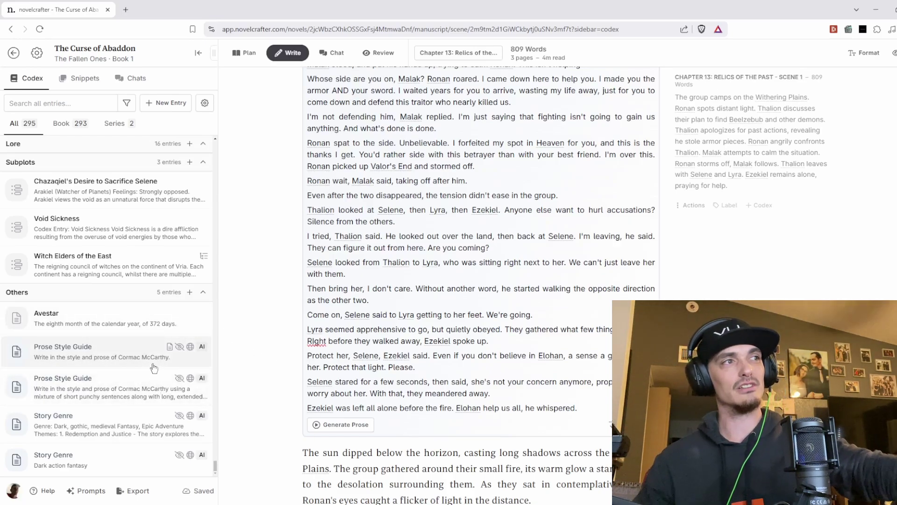
Open the instructions of the Fantasy fiction writing prompt and highlight the system message sentence about prose similar to Cormac McCarthy.
{"action": "left_click", "coordinate": [87, 490]}
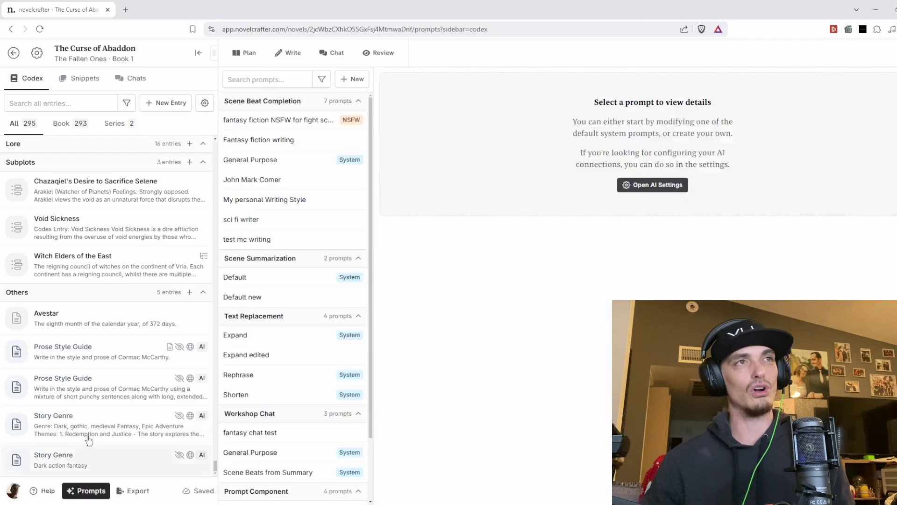
{"action": "left_click", "coordinate": [269, 140]}
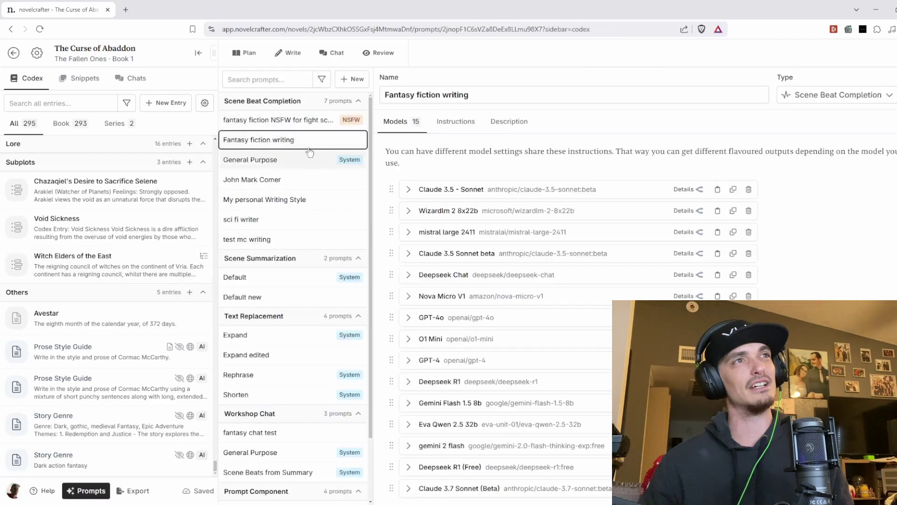
{"action": "scroll", "coordinate": [589, 328], "scroll_direction": "down", "scroll_amount": 1}
{"action": "scroll", "coordinate": [503, 188], "scroll_direction": "up", "scroll_amount": 1}
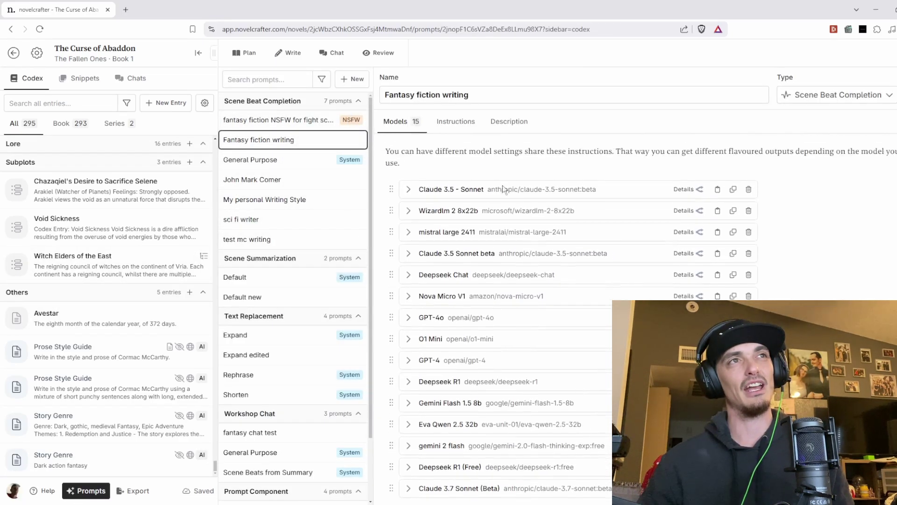
{"action": "left_click", "coordinate": [456, 121]}
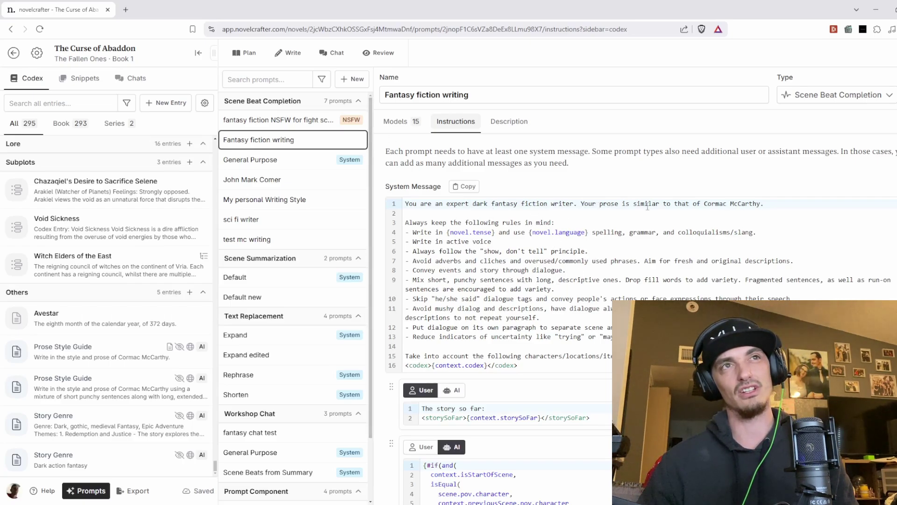
{"action": "left_click_drag", "start_coordinate": [779, 203], "coordinate": [580, 204]}
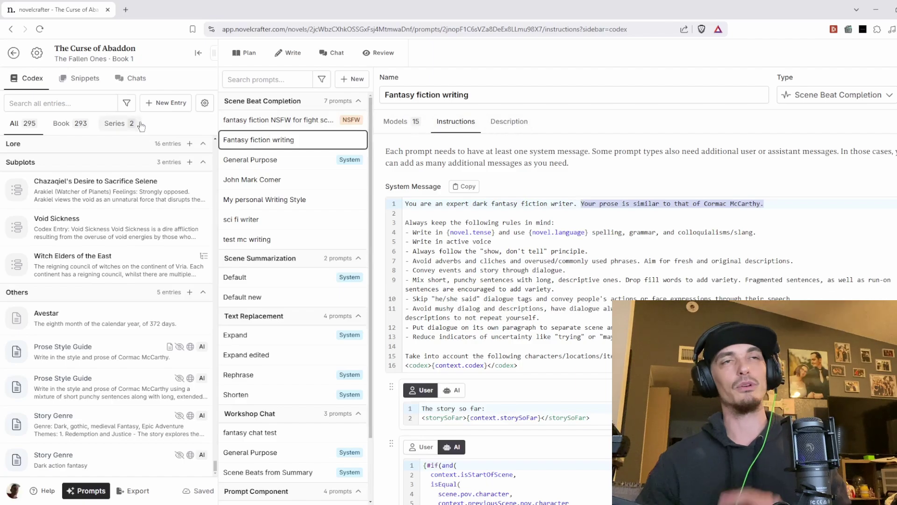
Copy the last scene description instruction, including the ban on "tapestry", "divine" and "testament", from the "prose writing" snippet.
{"action": "left_click", "coordinate": [78, 81]}
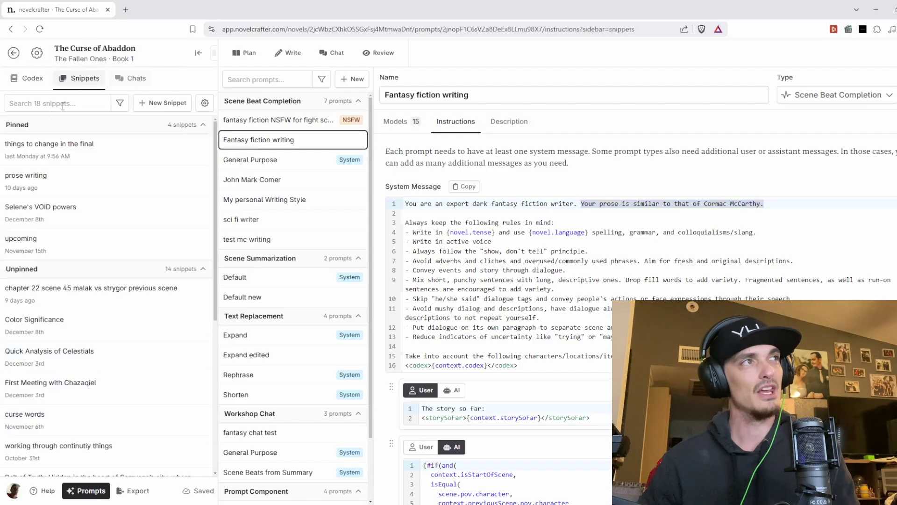
{"action": "left_click", "coordinate": [90, 181]}
{"action": "scroll", "coordinate": [316, 181], "scroll_direction": "down", "scroll_amount": 10}
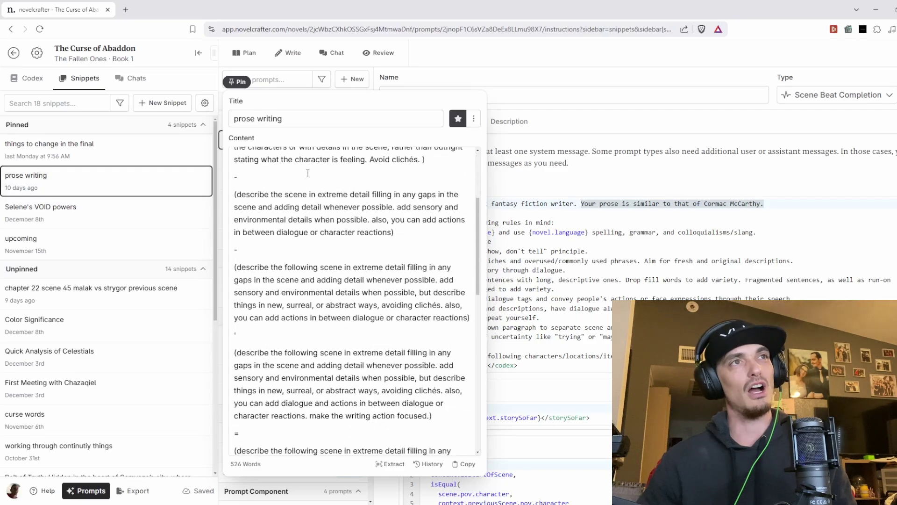
{"action": "scroll", "coordinate": [316, 181], "scroll_direction": "down", "scroll_amount": 4}
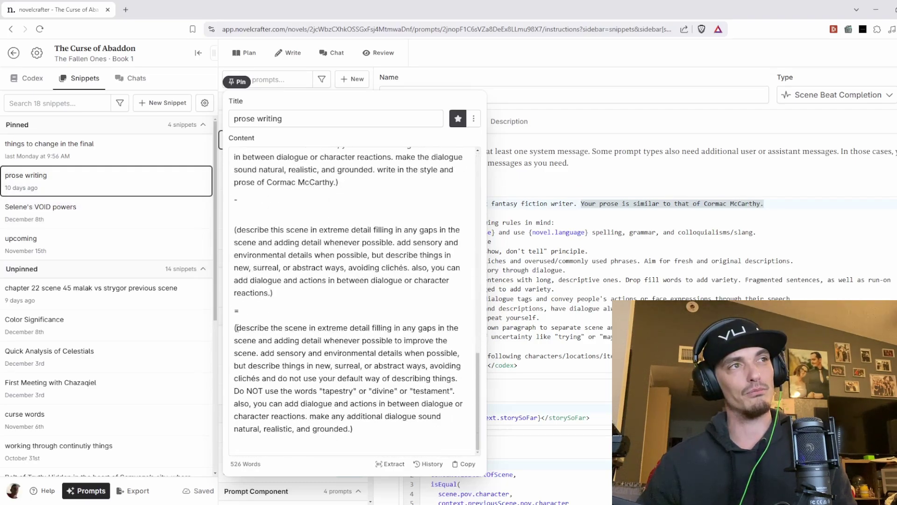
{"action": "left_click_drag", "start_coordinate": [235, 328], "coordinate": [360, 431]}
{"action": "key", "text": "ctrl+c"}
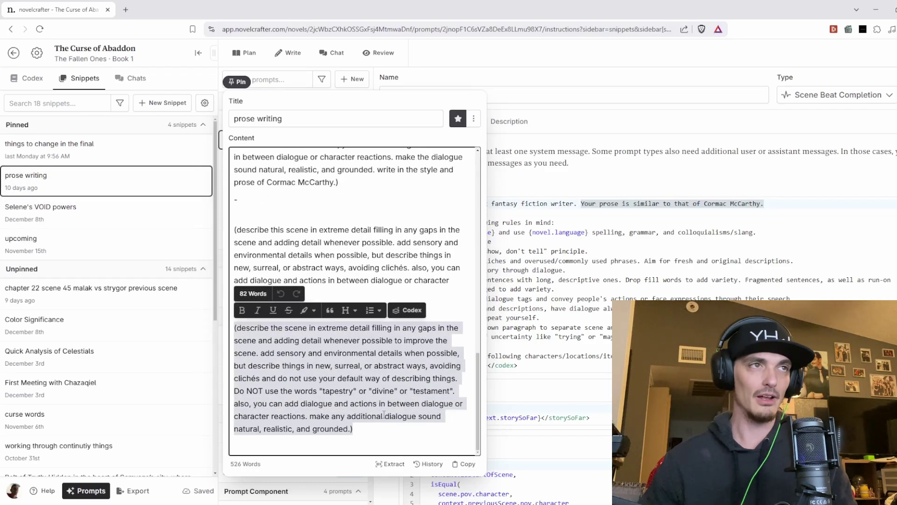
{"action": "key", "text": "Escape"}
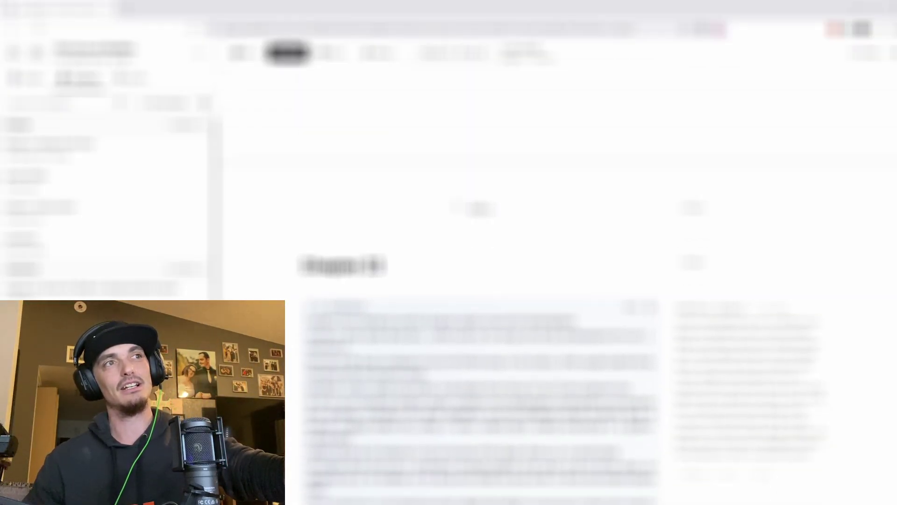
Look through the current chapter's scene beat, then view Chapter 3: Blood and Curses in the manuscript.
{"action": "scroll", "coordinate": [481, 281], "scroll_direction": "down", "scroll_amount": 10}
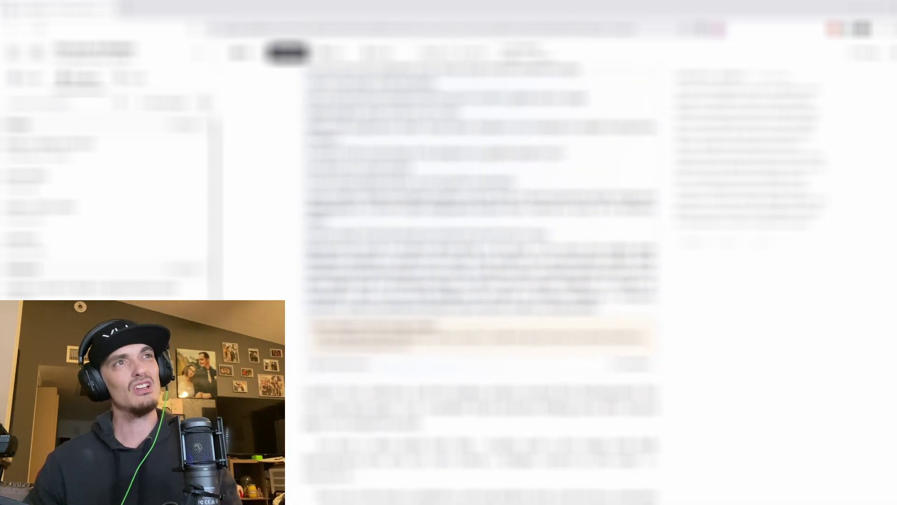
{"action": "scroll", "coordinate": [481, 280], "scroll_direction": "up", "scroll_amount": 2}
{"action": "scroll", "coordinate": [481, 280], "scroll_direction": "up", "scroll_amount": 10}
{"action": "left_click", "coordinate": [460, 53]}
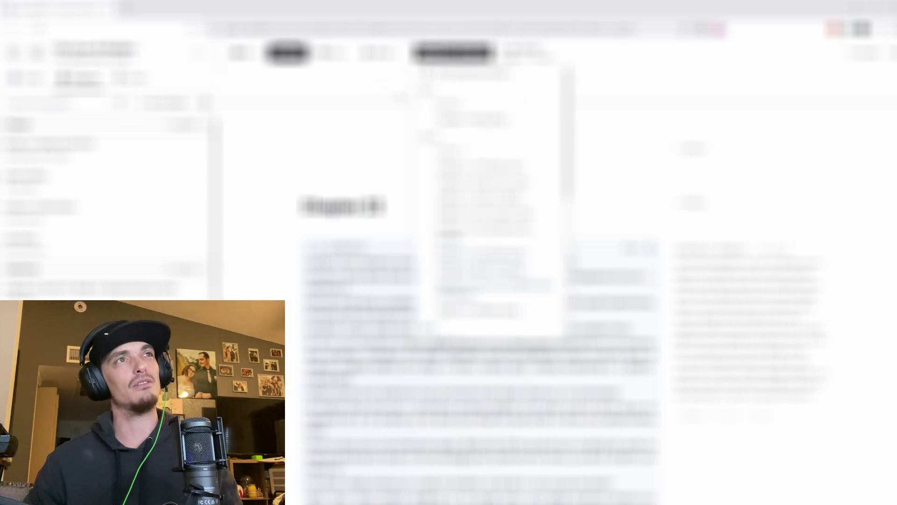
{"action": "left_click", "coordinate": [485, 183]}
{"action": "scroll", "coordinate": [481, 201], "scroll_direction": "down", "scroll_amount": 8}
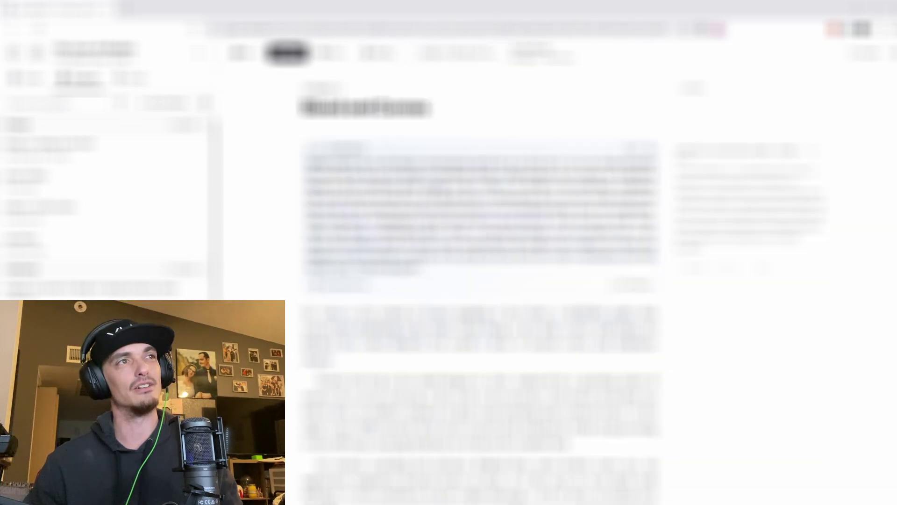
{"action": "scroll", "coordinate": [481, 281], "scroll_direction": "down", "scroll_amount": 2}
Open Chapter 16: And the Shadows Hungered and paste the copied description instruction after "Yeah, me too." in the first scene beat.
{"action": "left_click", "coordinate": [460, 53]}
{"action": "scroll", "coordinate": [481, 280], "scroll_direction": "down", "scroll_amount": 5}
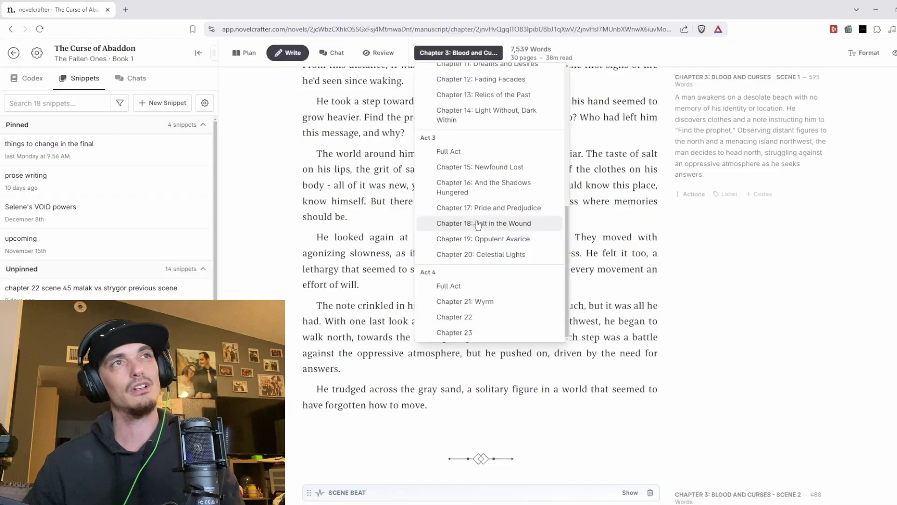
{"action": "left_click", "coordinate": [469, 187]}
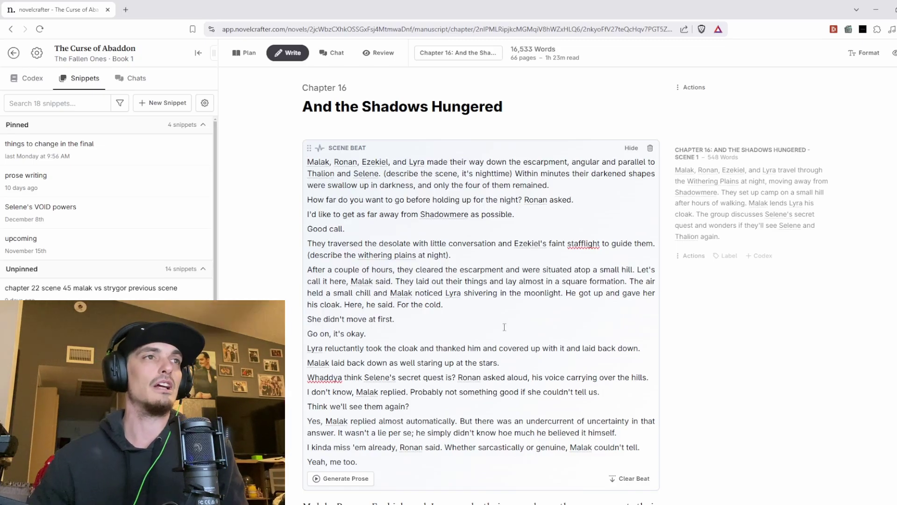
{"action": "scroll", "coordinate": [456, 319], "scroll_direction": "down", "scroll_amount": 3}
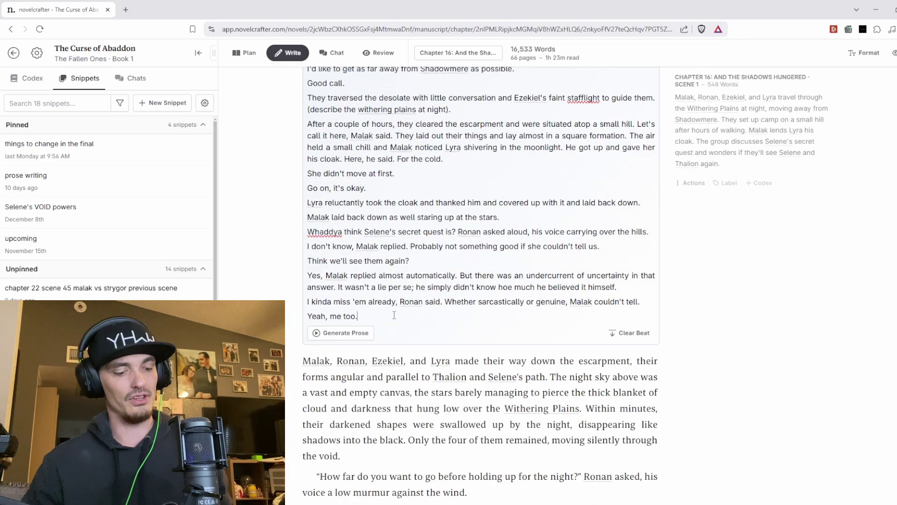
{"action": "left_click", "coordinate": [394, 315]}
{"action": "key", "text": "Return"}
{"action": "key", "text": "ctrl+v"}
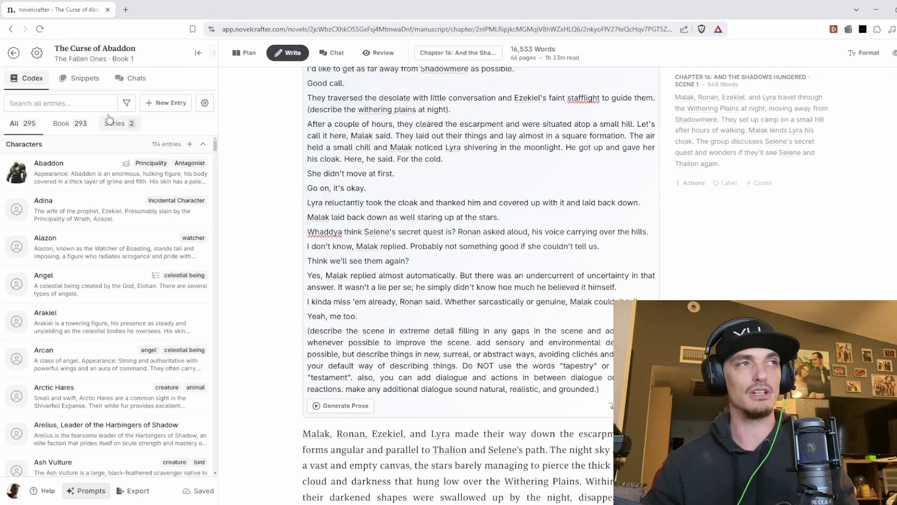
Examine the codex character entries for Azazel, Incarnation of Wrath and Azazel, Principality of Wrath.
{"action": "scroll", "coordinate": [56, 215], "scroll_direction": "down", "scroll_amount": 5}
{"action": "scroll", "coordinate": [56, 215], "scroll_direction": "down", "scroll_amount": 7}
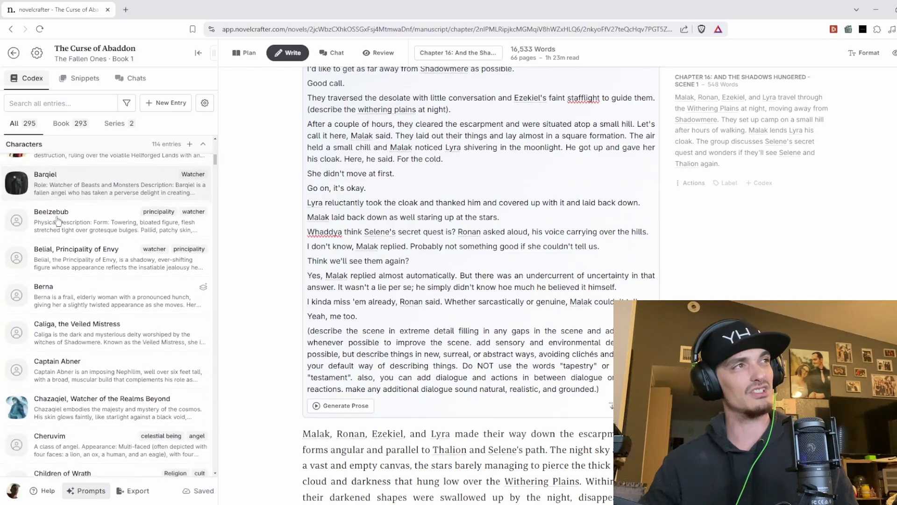
{"action": "scroll", "coordinate": [113, 263], "scroll_direction": "up", "scroll_amount": 6}
{"action": "scroll", "coordinate": [114, 263], "scroll_direction": "up", "scroll_amount": 1}
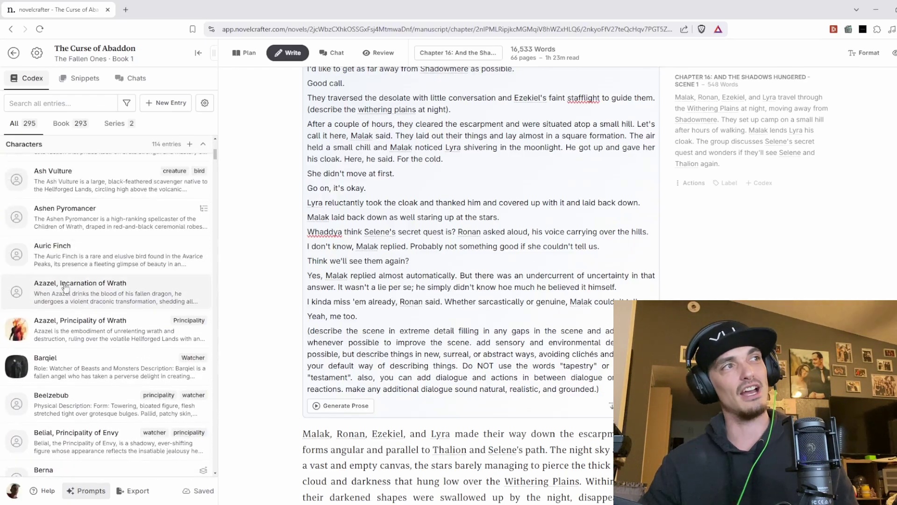
{"action": "left_click", "coordinate": [142, 295]}
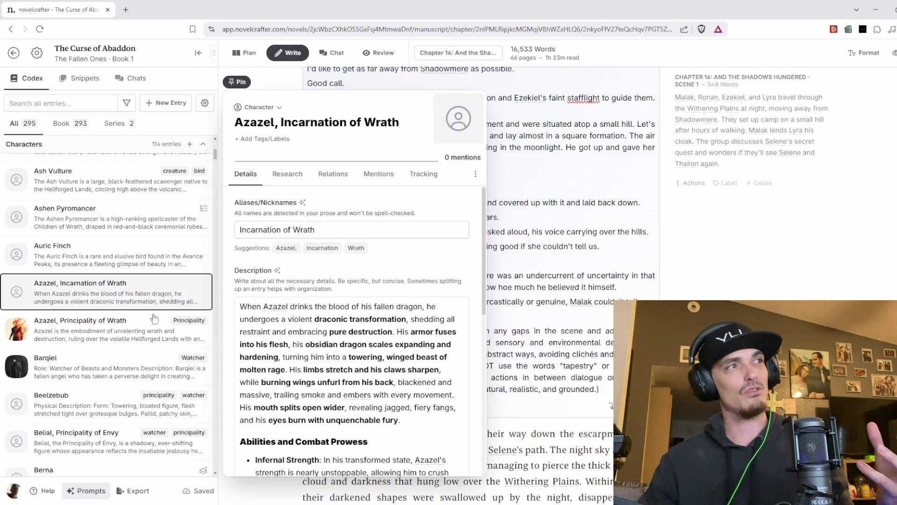
{"action": "left_click", "coordinate": [130, 335]}
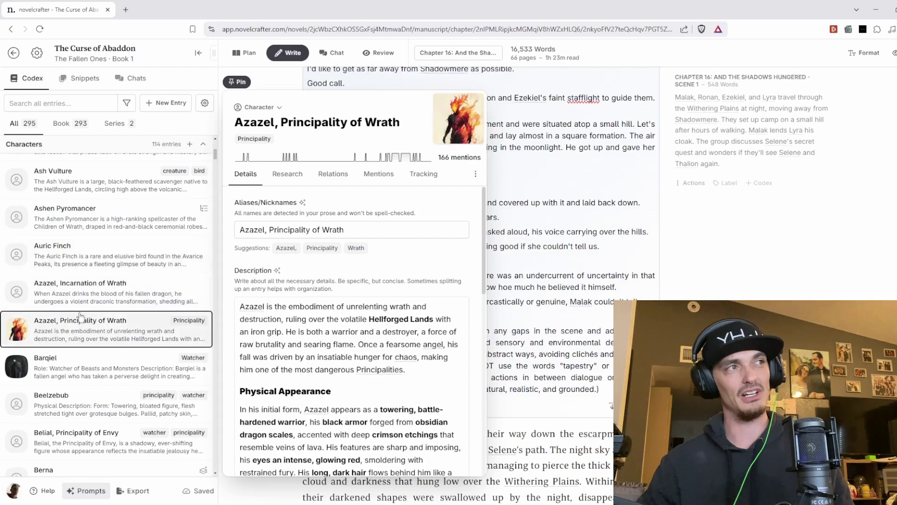
Add the alias "IOW" after "Incarnation of Wrath" in the codex entry for Azazel, Incarnation of Wrath.
{"action": "left_click", "coordinate": [159, 288]}
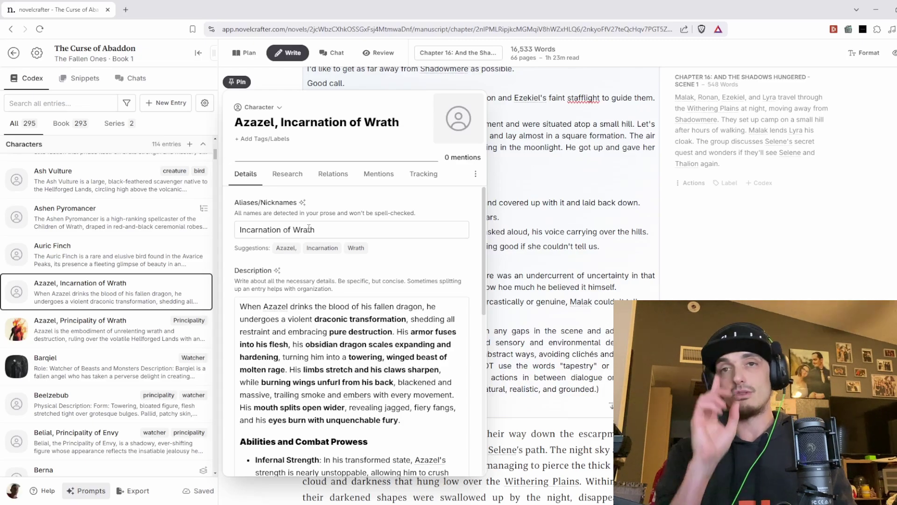
{"action": "left_click", "coordinate": [356, 233]}
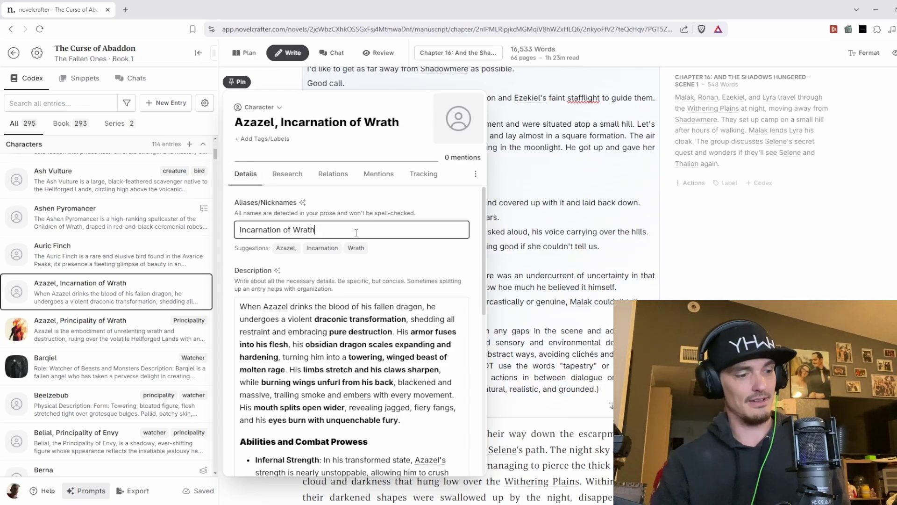
{"action": "type", "text": ", "}
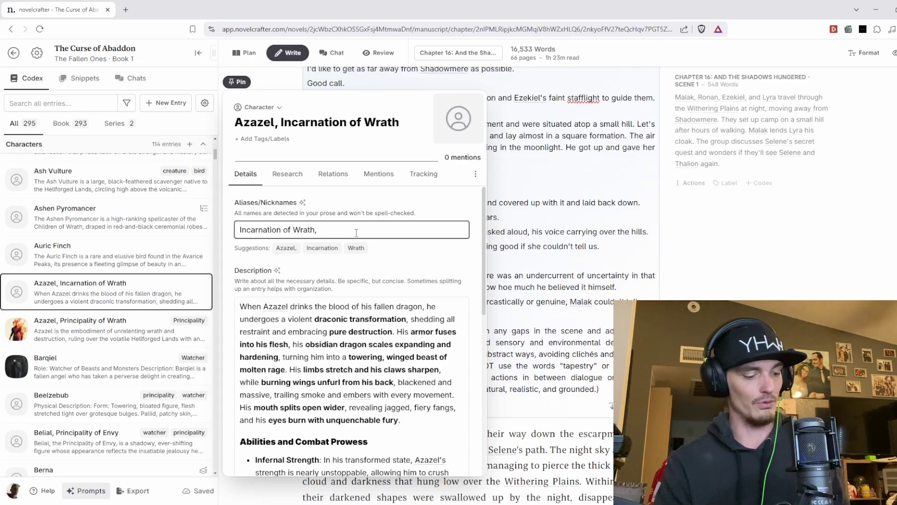
{"action": "type", "text": "IO"}
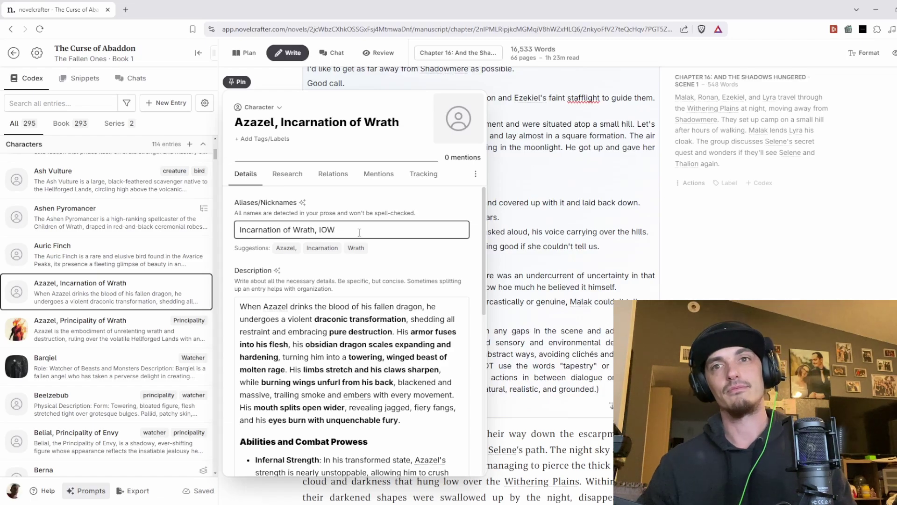
{"action": "type", "text": "W"}
{"action": "double_click", "coordinate": [328, 230]}
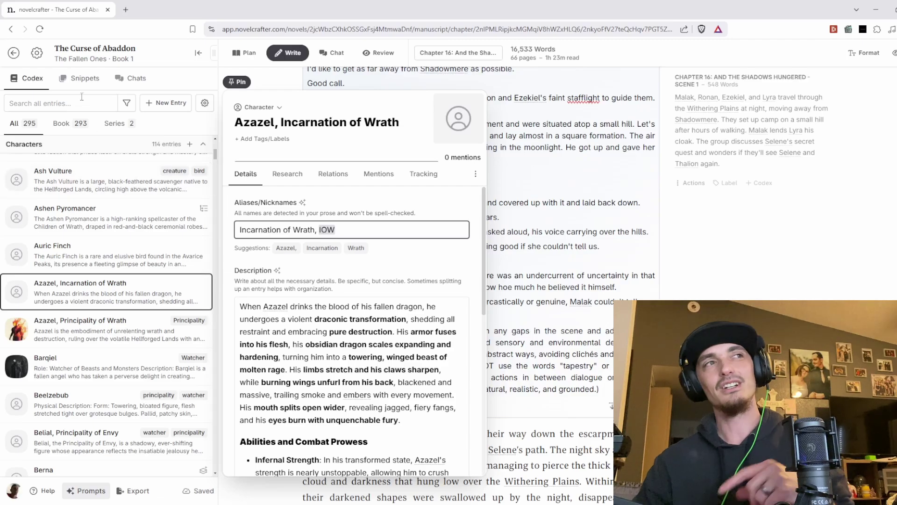
Browse the codex's Locations category around the entries for The Crucible and its rooms.
{"action": "left_click_drag", "start_coordinate": [215, 152], "coordinate": [214, 289]}
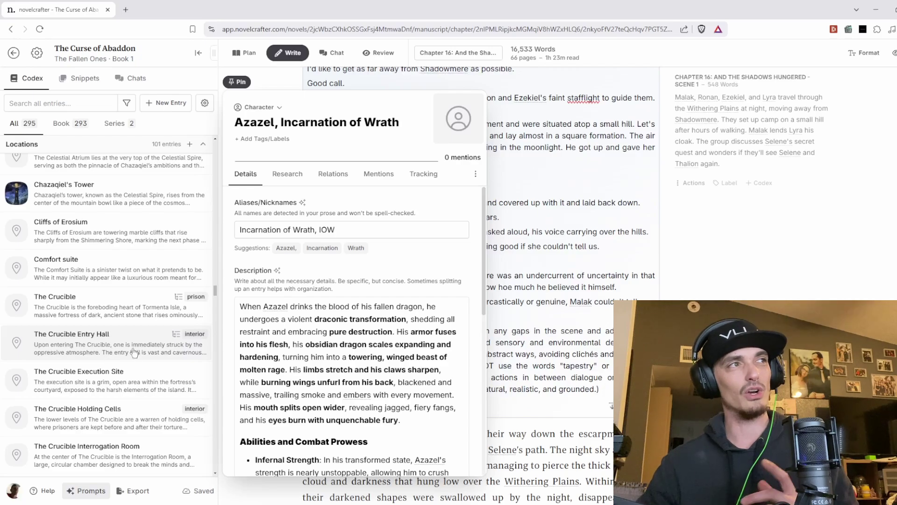
{"action": "scroll", "coordinate": [111, 236], "scroll_direction": "down", "scroll_amount": 3}
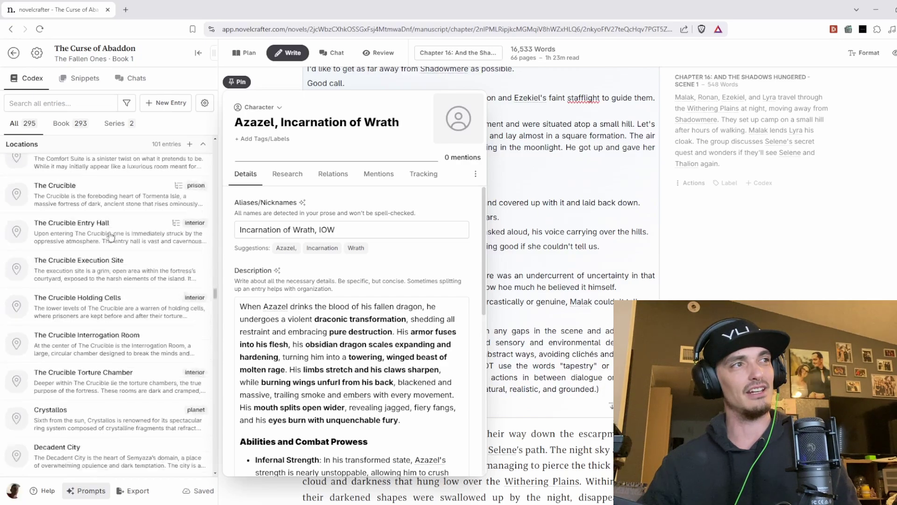
{"action": "scroll", "coordinate": [114, 320], "scroll_direction": "up", "scroll_amount": 1}
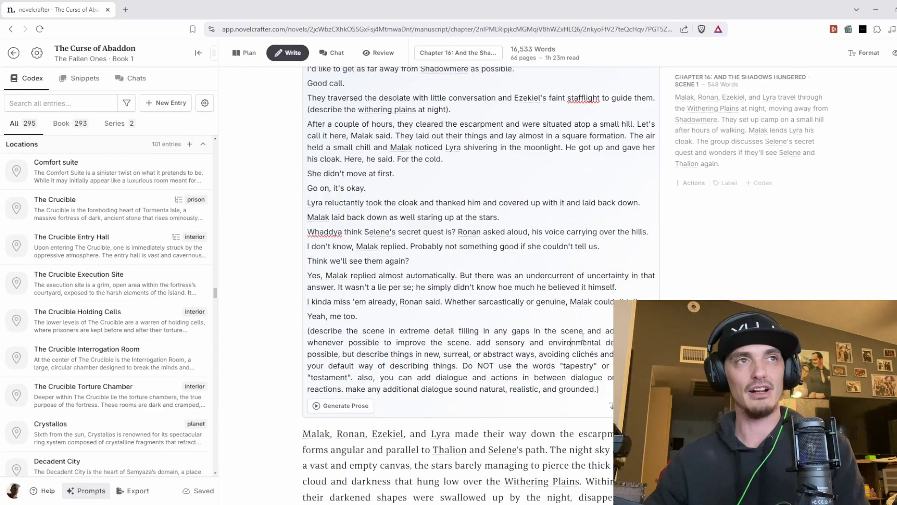
Insert the instruction "(describe shadowmere)" after "Shadowmere" in the line "I'd like to get as far away from Shadowmere as possible.".
{"action": "scroll", "coordinate": [579, 331], "scroll_direction": "up", "scroll_amount": 2}
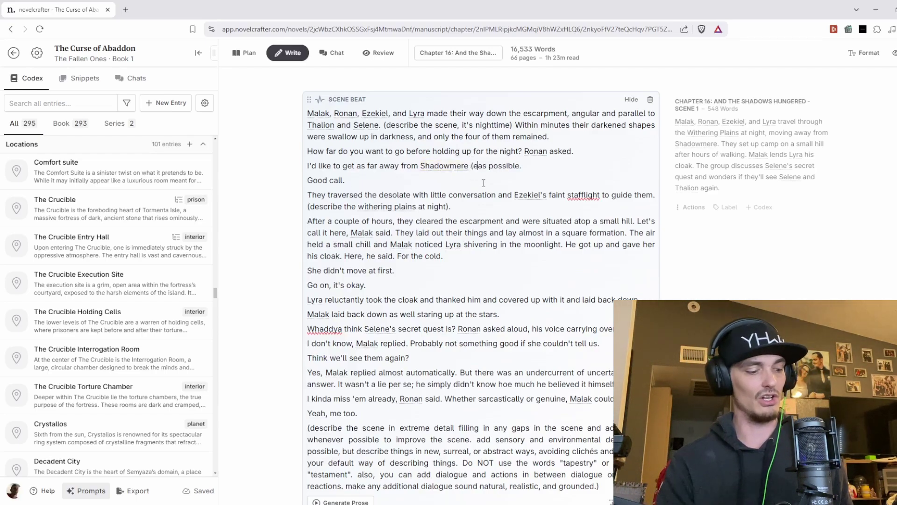
{"action": "type", "text": "cribe"}
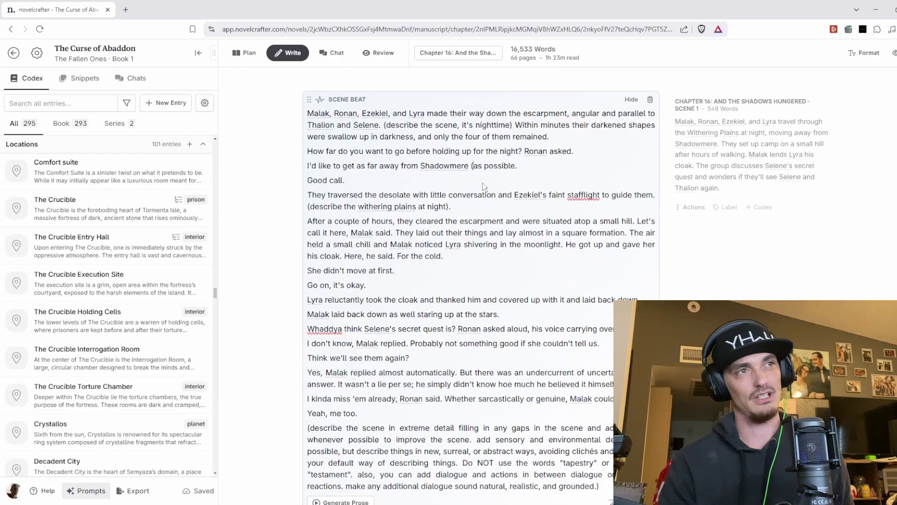
{"action": "type", "text": "describe "}
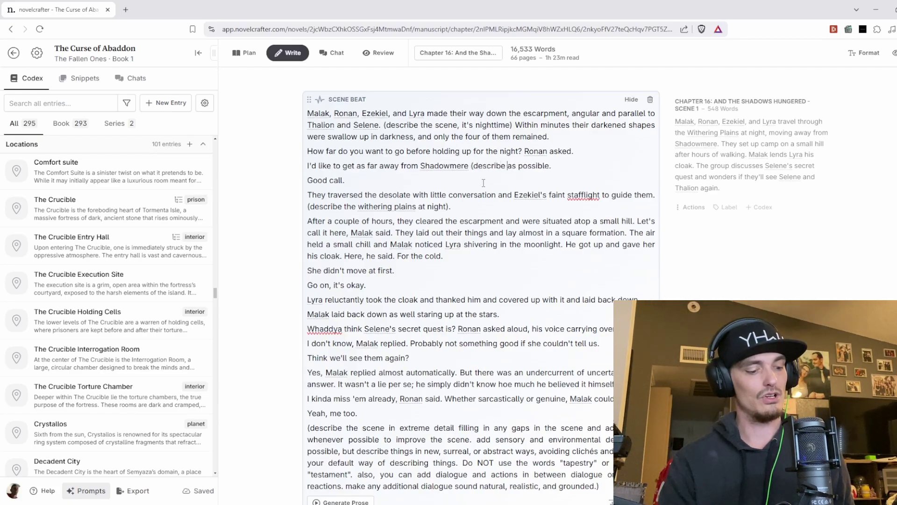
{"action": "type", "text": "shadowmere"}
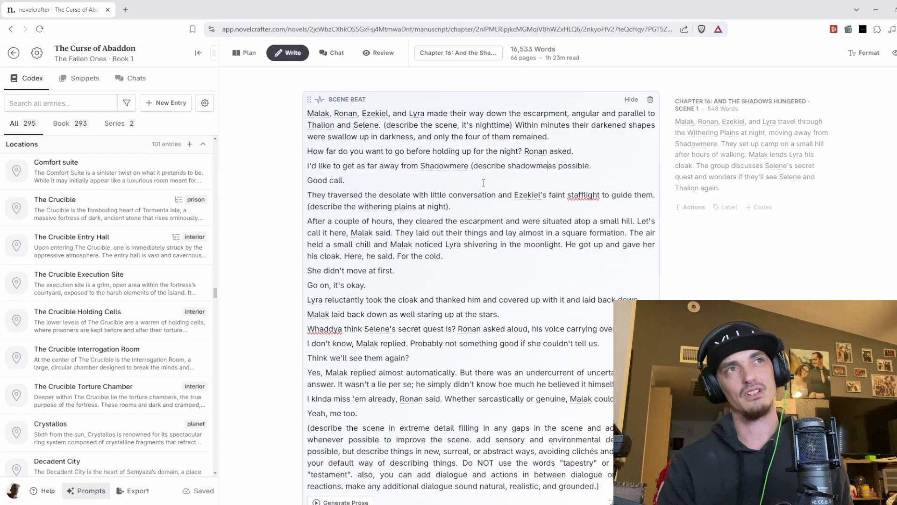
{"action": "type", "text": ")"}
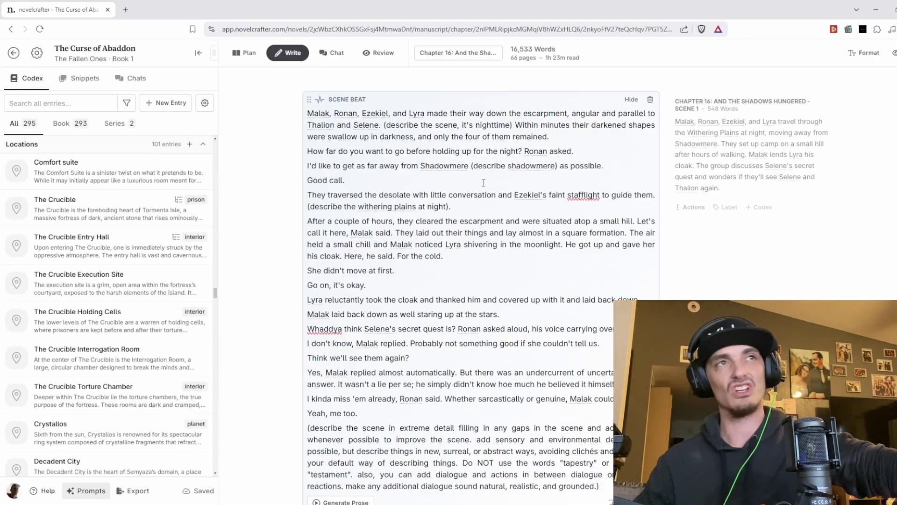
Delete the bracketed instruction "(describe shadowmere)" from the scene beat.
{"action": "left_click_drag", "start_coordinate": [471, 165], "coordinate": [545, 167]}
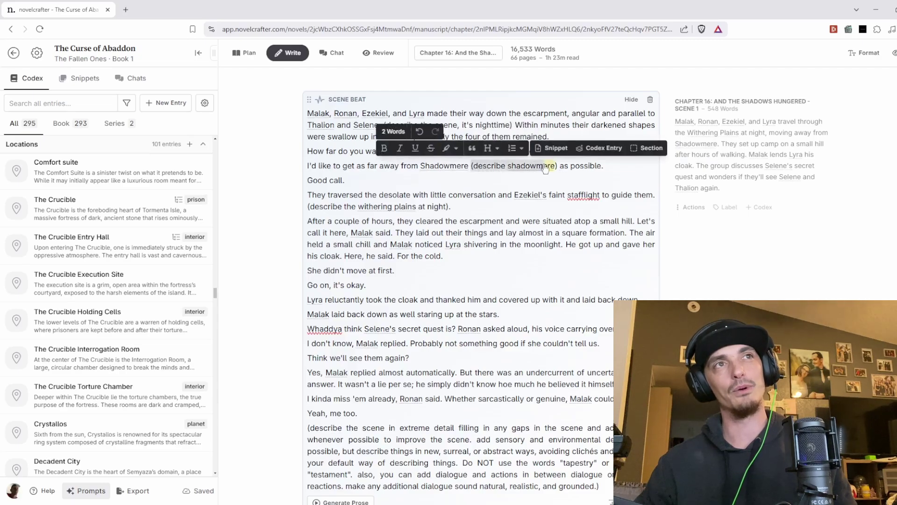
{"action": "key", "text": "BackSpace"}
{"action": "key", "text": "BackSpace"}
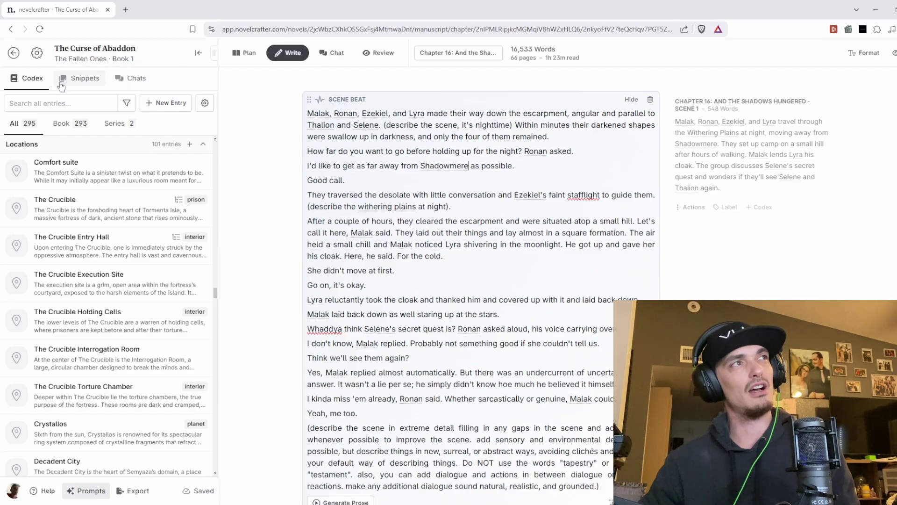
Examine the instruction variants in the "prose writing" snippet, highlight the last description instruction, and close the snippet.
{"action": "left_click", "coordinate": [85, 78]}
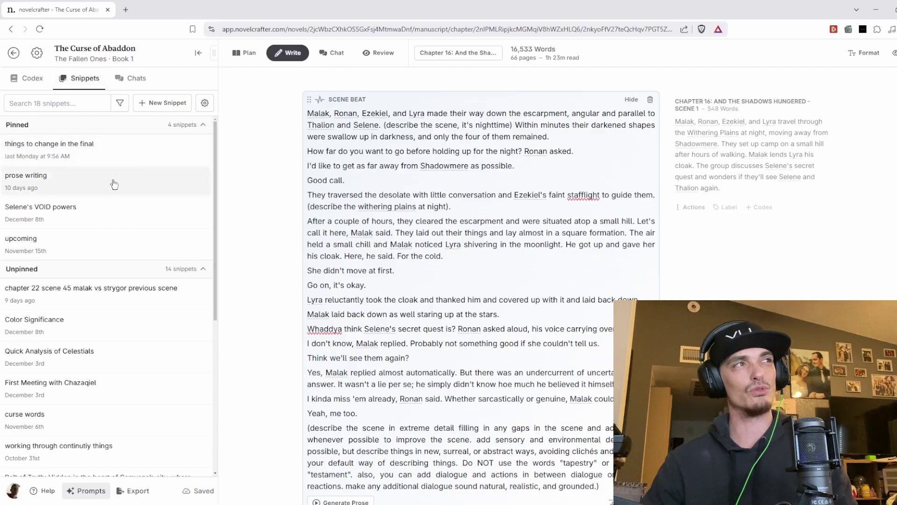
{"action": "left_click", "coordinate": [112, 180]}
{"action": "scroll", "coordinate": [286, 220], "scroll_direction": "down", "scroll_amount": 5}
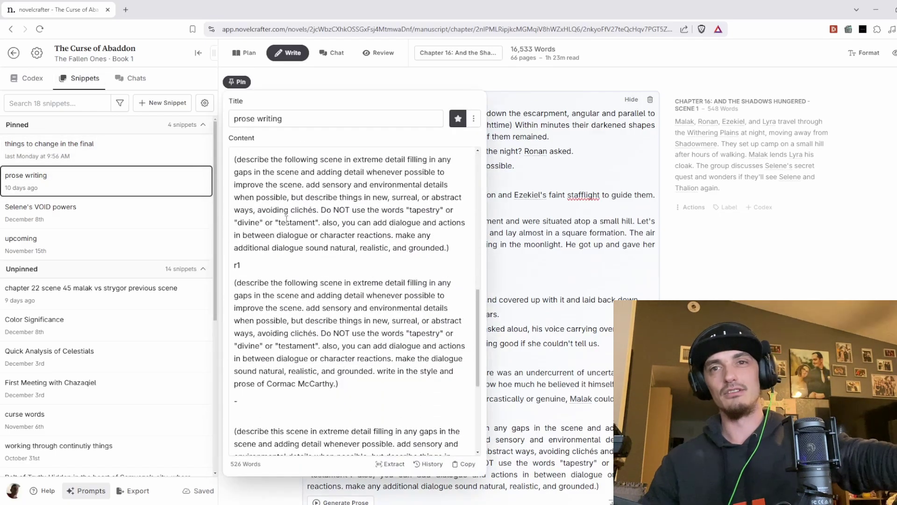
{"action": "scroll", "coordinate": [295, 220], "scroll_direction": "down", "scroll_amount": 10}
{"action": "scroll", "coordinate": [298, 221], "scroll_direction": "up", "scroll_amount": 3}
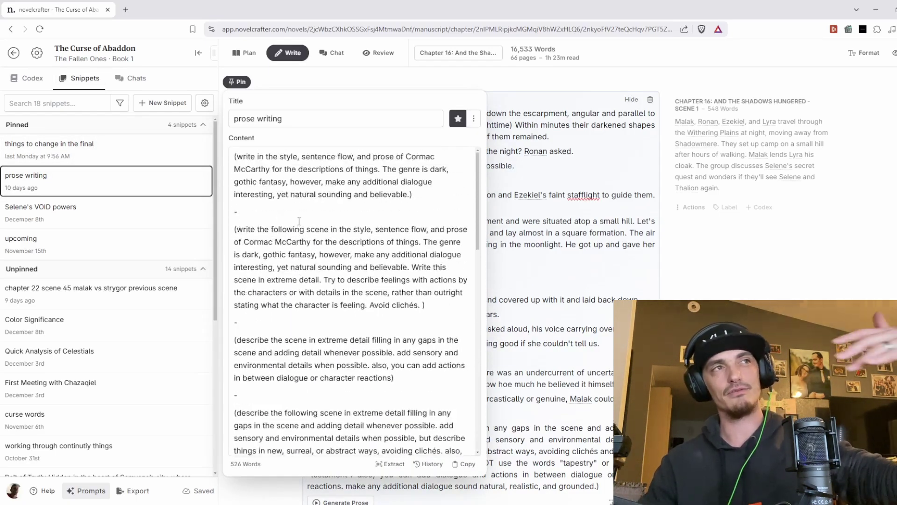
{"action": "scroll", "coordinate": [299, 221], "scroll_direction": "down", "scroll_amount": 10}
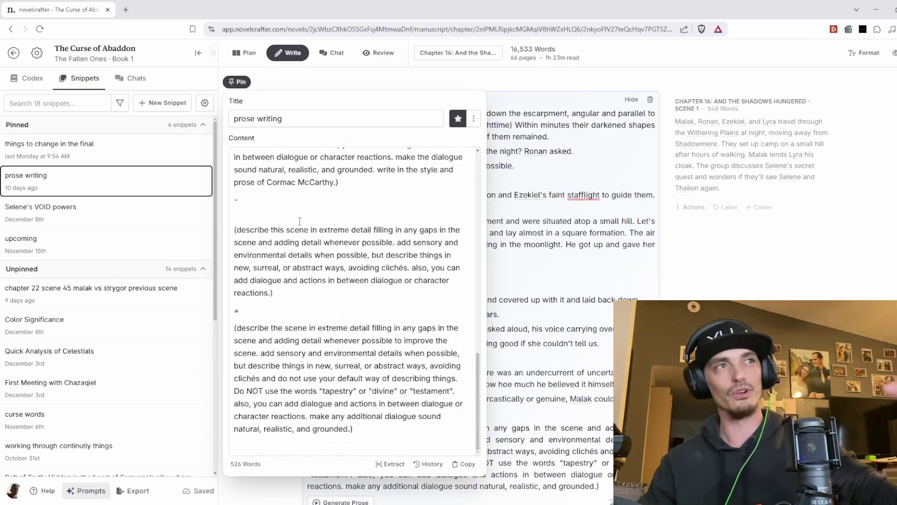
{"action": "triple_click", "coordinate": [355, 415]}
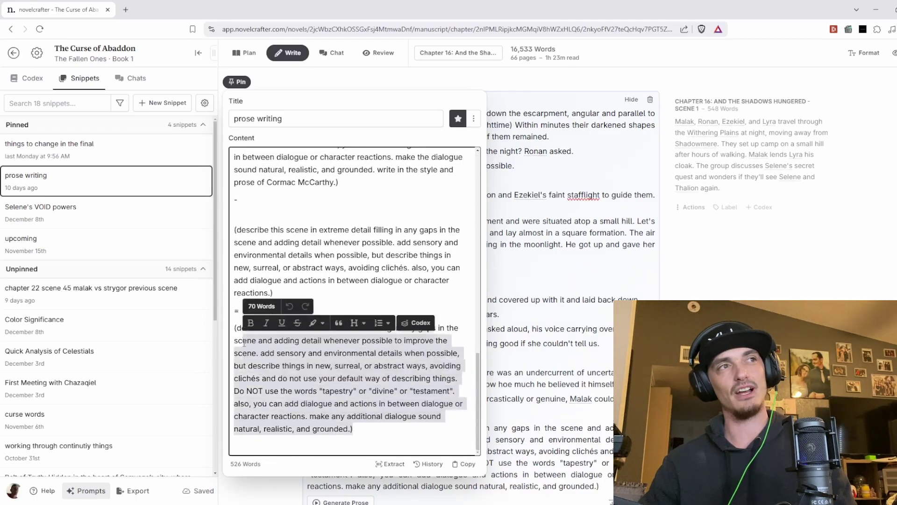
{"action": "left_click", "coordinate": [560, 387]}
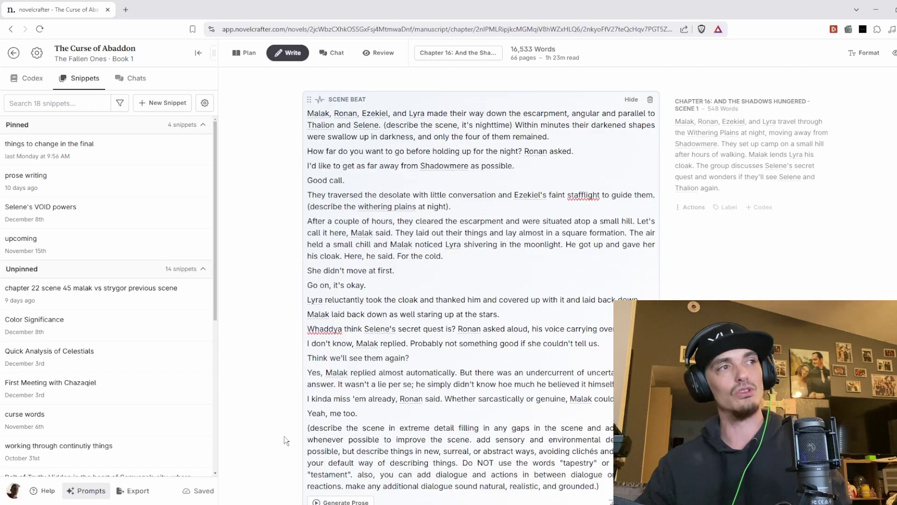
Review the model list of the "Fantasy fiction writing" scene beat prompt and inspect the settings of Claude 3.7 Sonnet (Beta).
{"action": "left_click", "coordinate": [78, 496]}
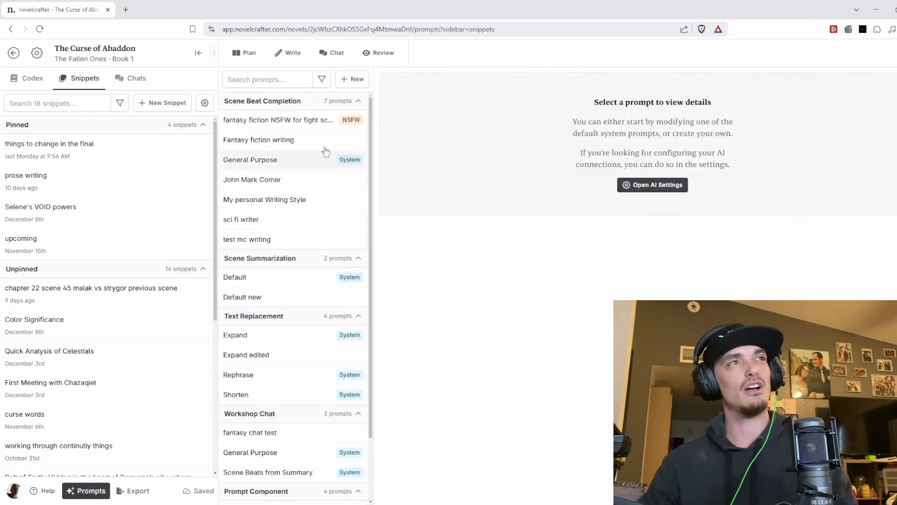
{"action": "left_click", "coordinate": [257, 143]}
{"action": "scroll", "coordinate": [564, 183], "scroll_direction": "down", "scroll_amount": 1}
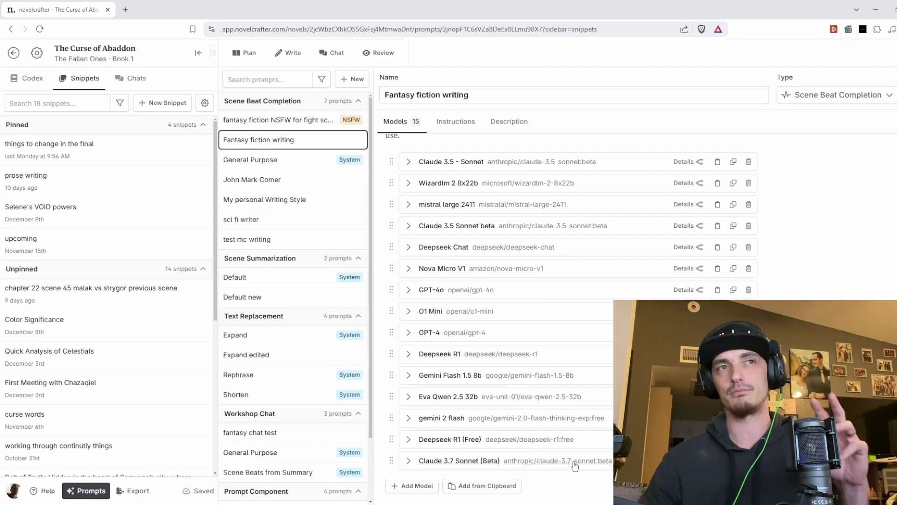
{"action": "left_click", "coordinate": [447, 460]}
{"action": "scroll", "coordinate": [449, 388], "scroll_direction": "down", "scroll_amount": 1}
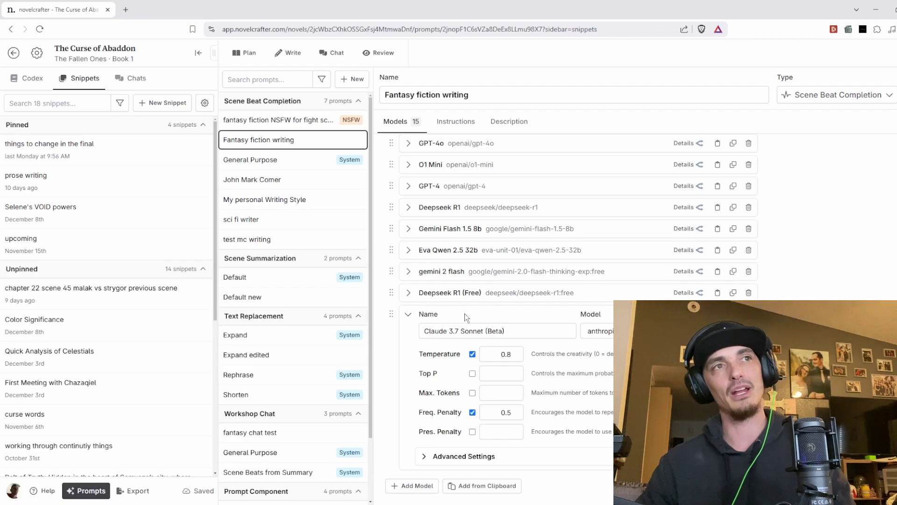
{"action": "left_click", "coordinate": [408, 314]}
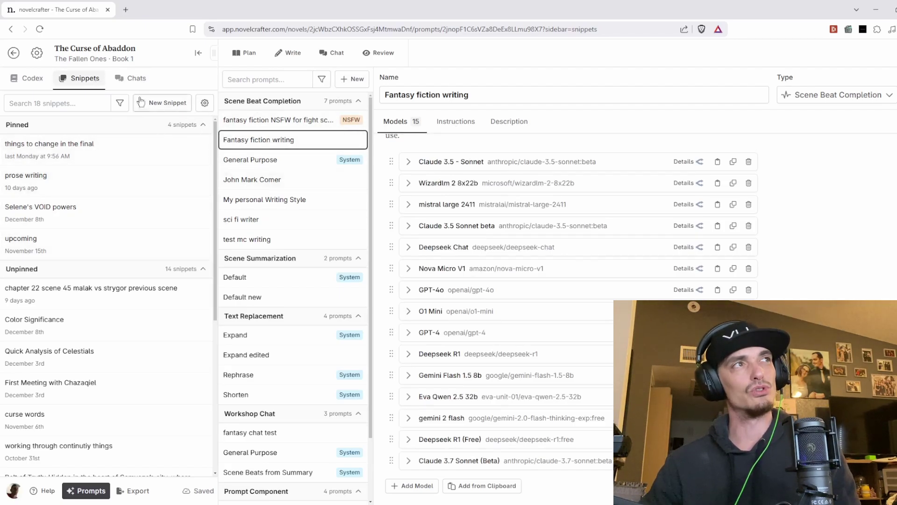
Show the list of the novel's chat threads.
{"action": "left_click", "coordinate": [133, 78]}
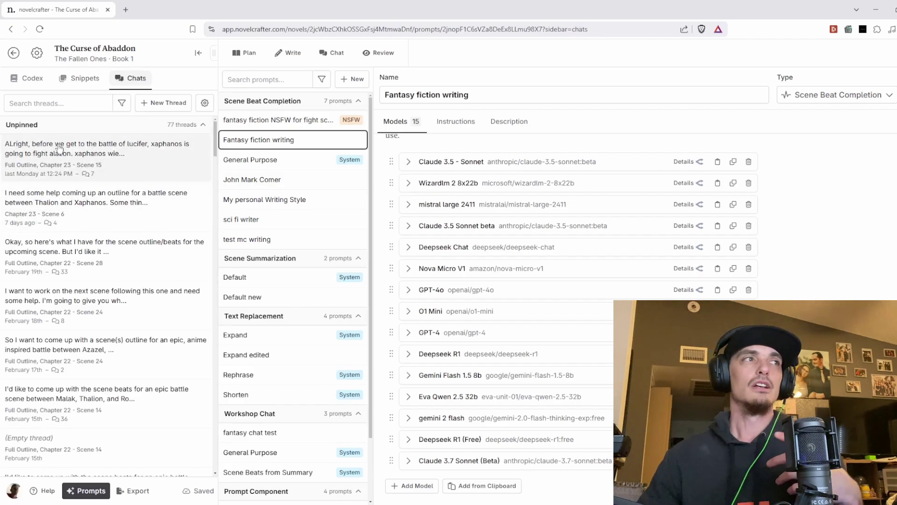